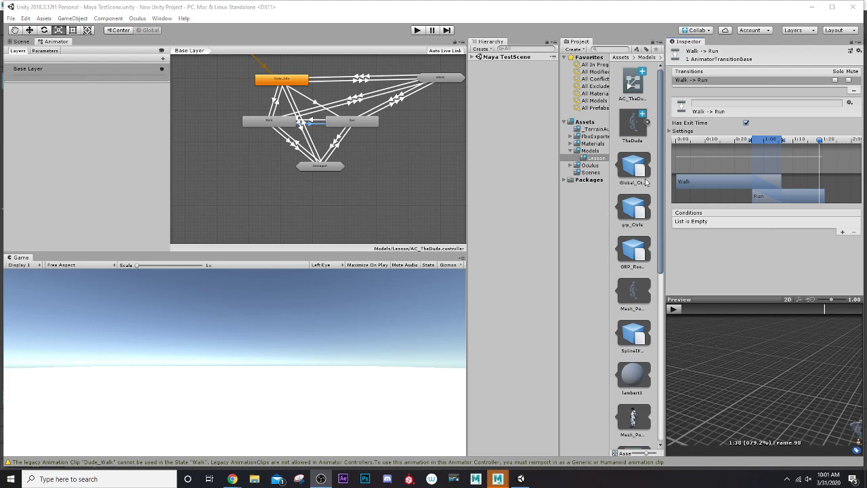
Review TheDude's animation import clips and the Damaged sub-state machine, and nudge the attack sub-state machine slightly down toward the Run state
left_click(634, 124)
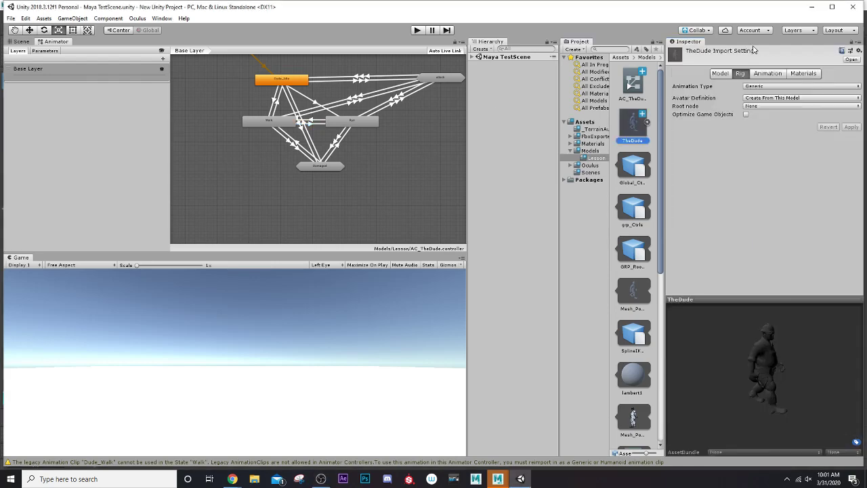
left_click(767, 74)
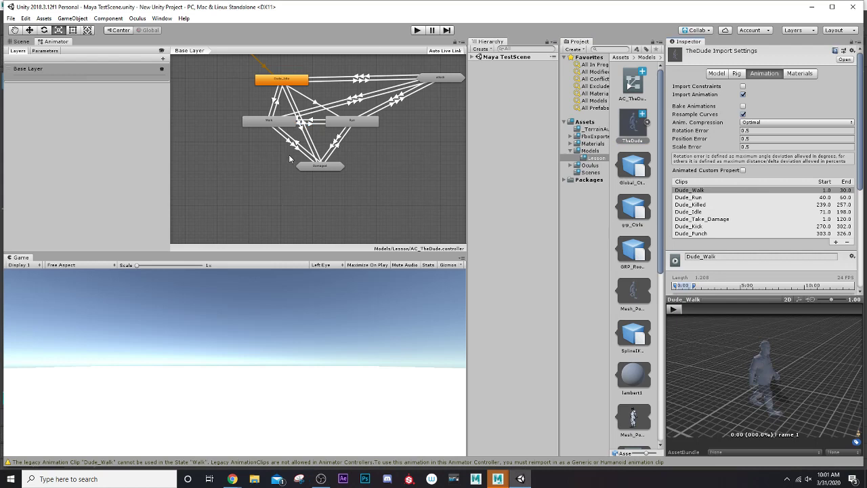
left_click(310, 167)
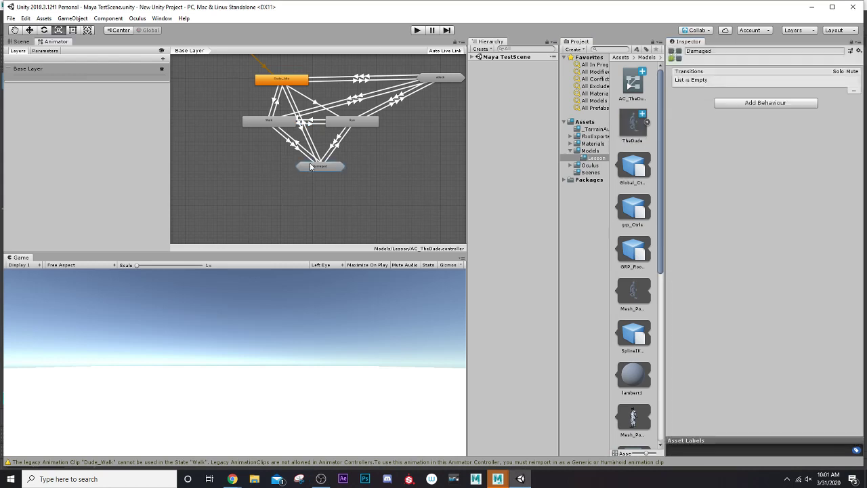
mouse_move(441, 82)
left_mouse_down()
mouse_move(445, 96)
mouse_move(434, 89)
left_mouse_up()
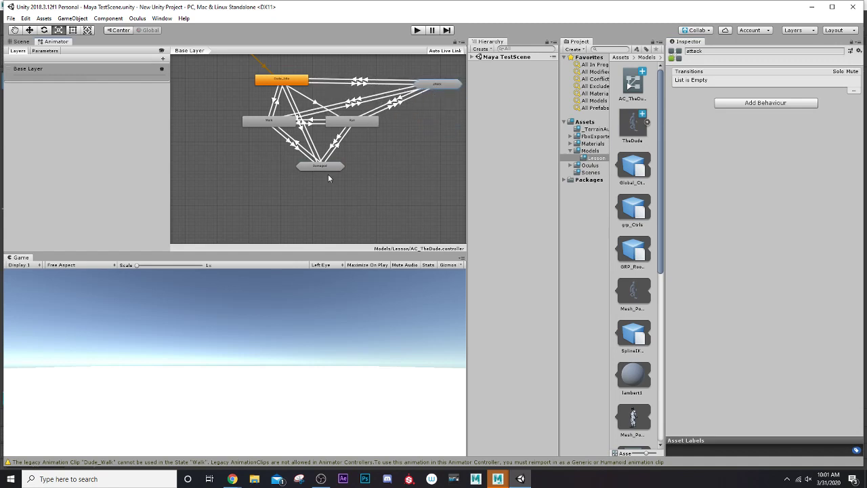
Play the preview of the transition from Walk to Run in the animator graph
scroll(316, 156, "up", 5)
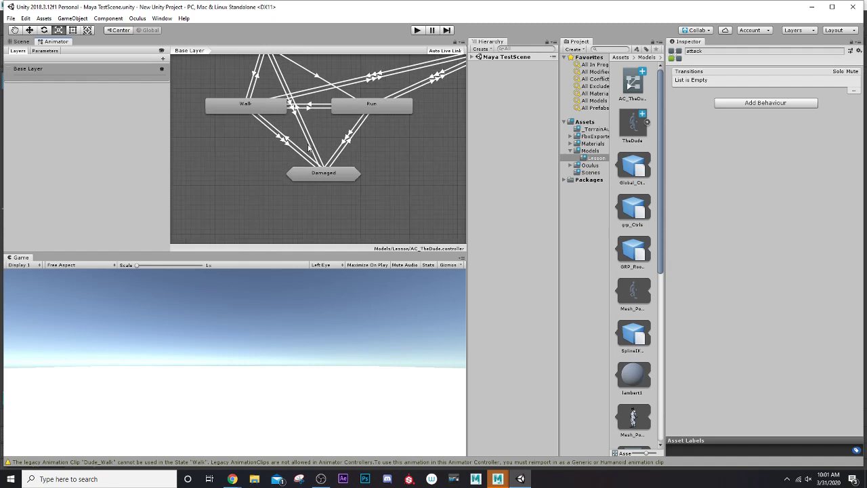
left_click(306, 87)
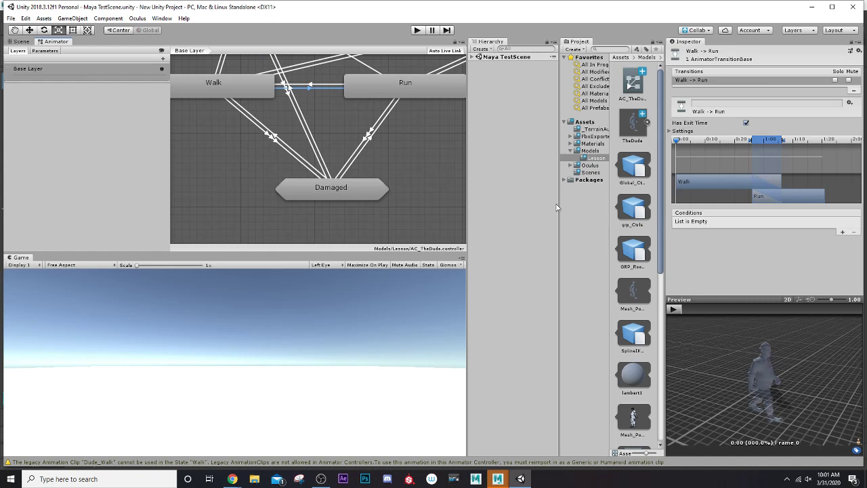
left_click(675, 309)
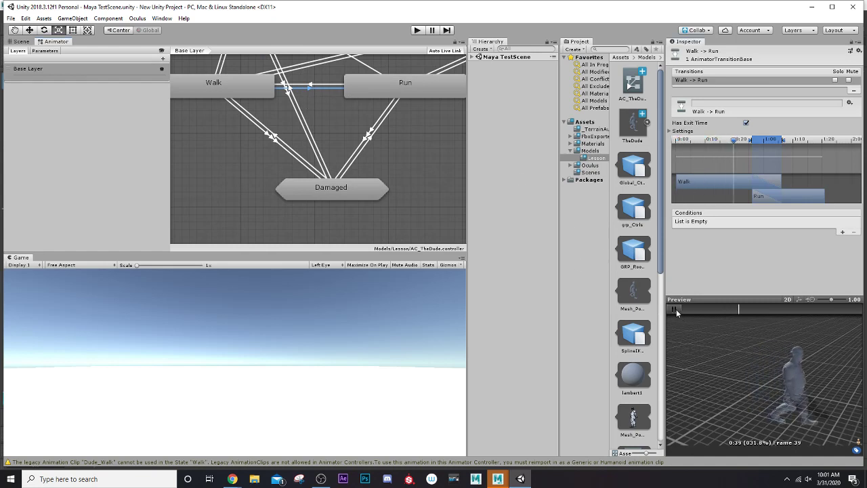
left_click(675, 309)
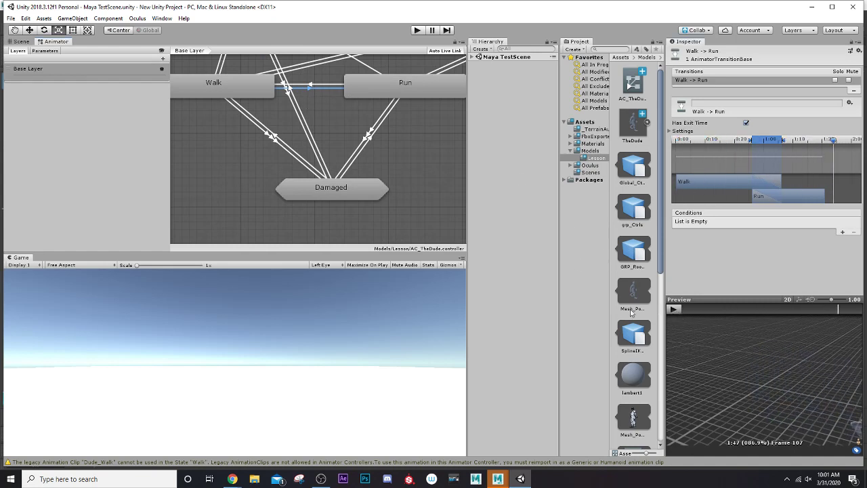
Preview the transitions between Dude_Idle and Walk in both directions
scroll(241, 159, "down", 5)
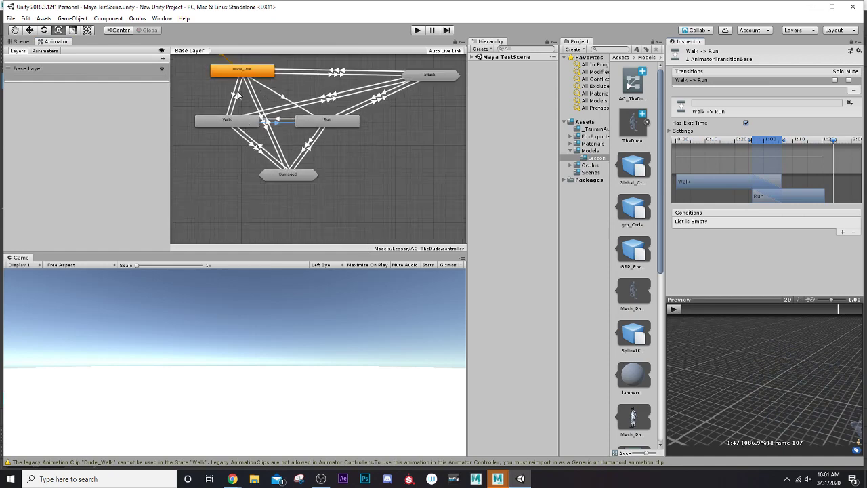
left_click(233, 96)
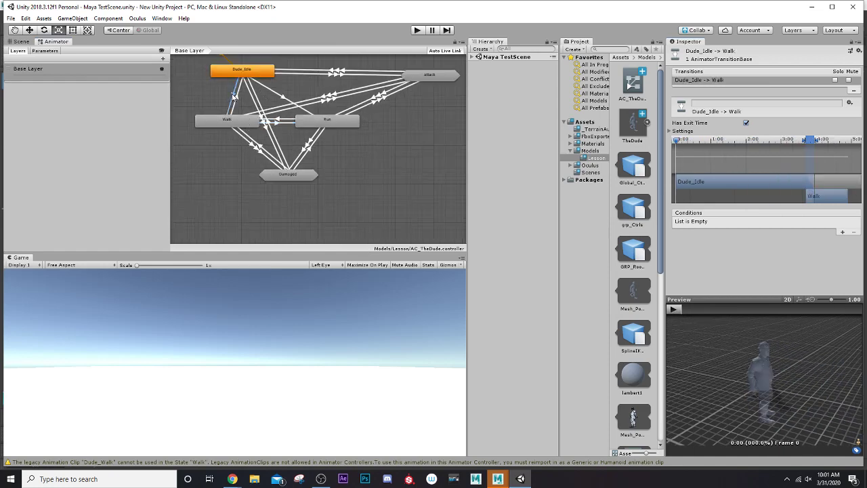
left_click(675, 310)
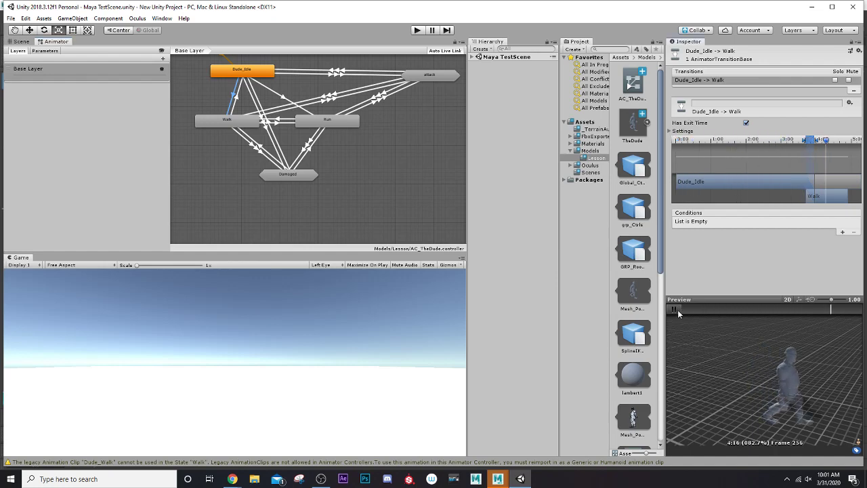
left_click(241, 102)
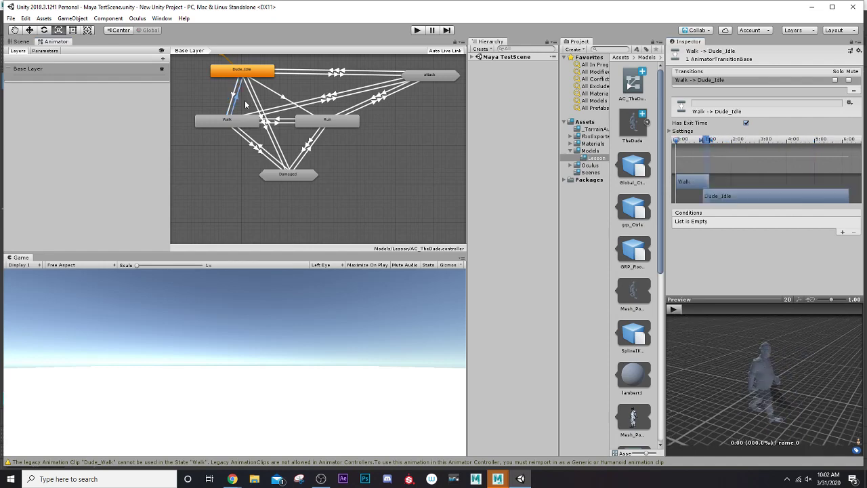
left_click(676, 309)
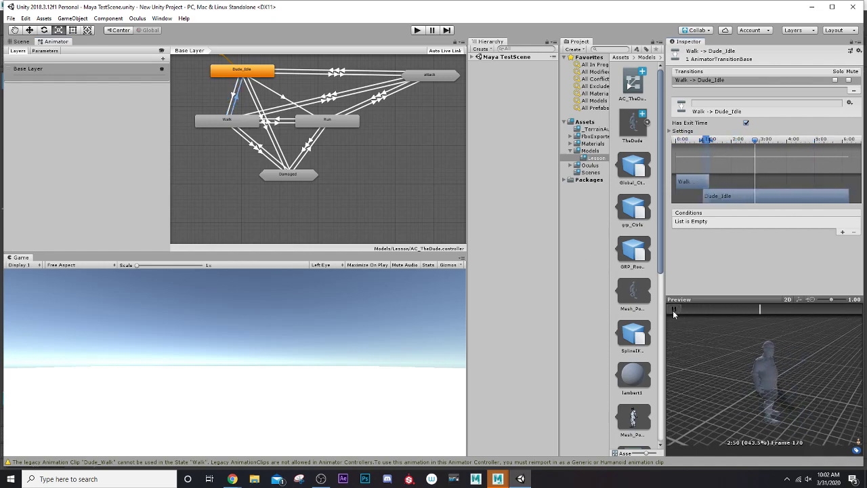
left_click(674, 309)
Set the root node of TheDude's rig to bn_Root under GRP_RootGroup and apply the import settings
left_click(624, 131)
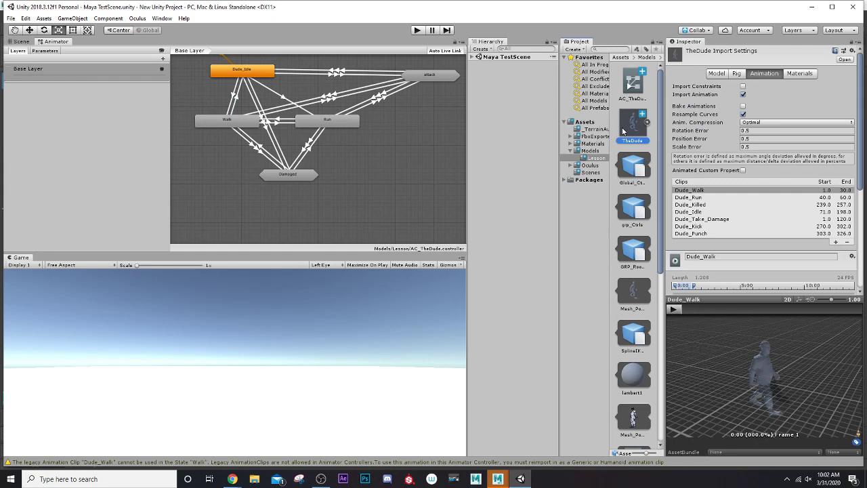
left_click(739, 75)
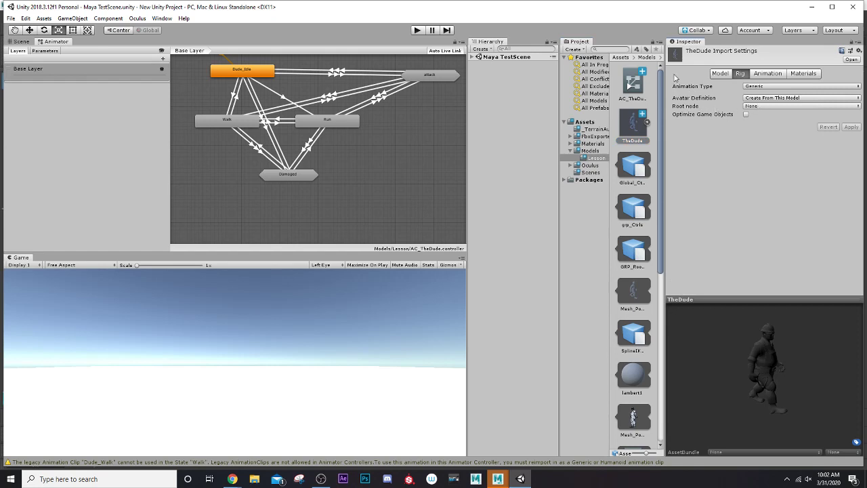
left_click(809, 107)
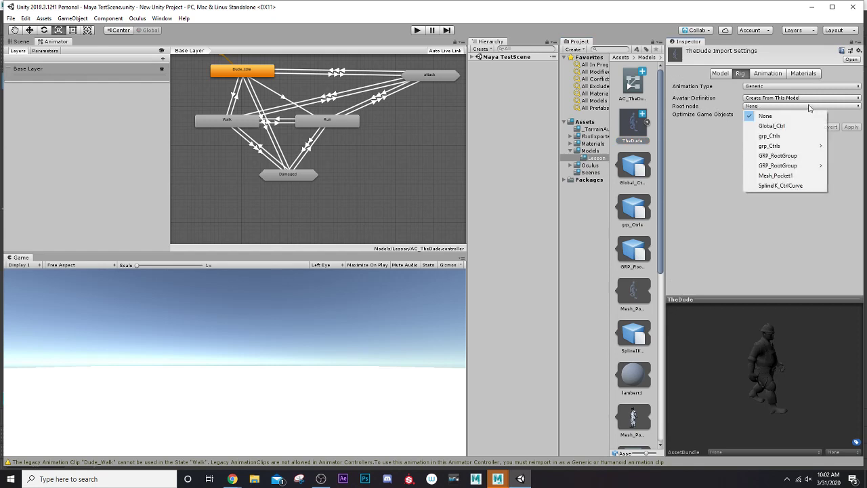
mouse_move(798, 167)
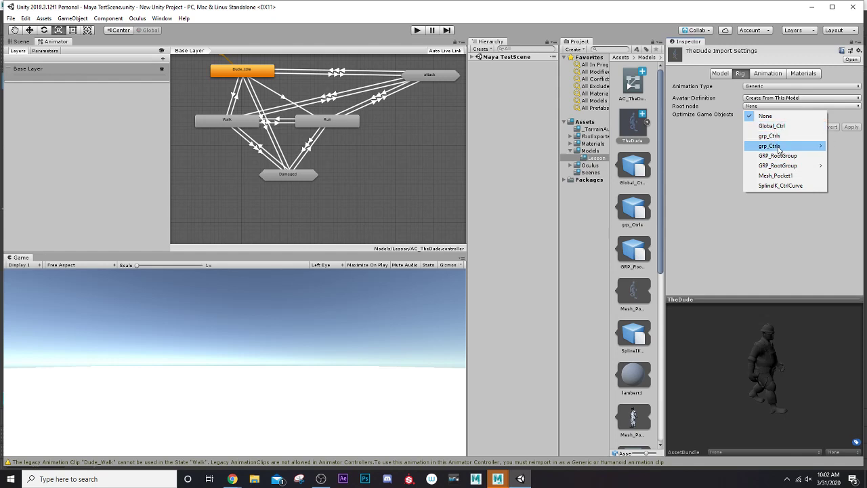
mouse_move(766, 167)
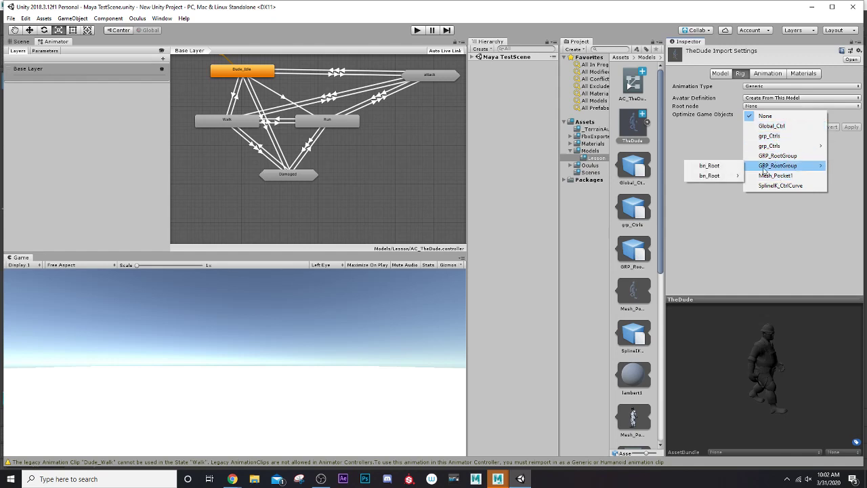
left_click(710, 166)
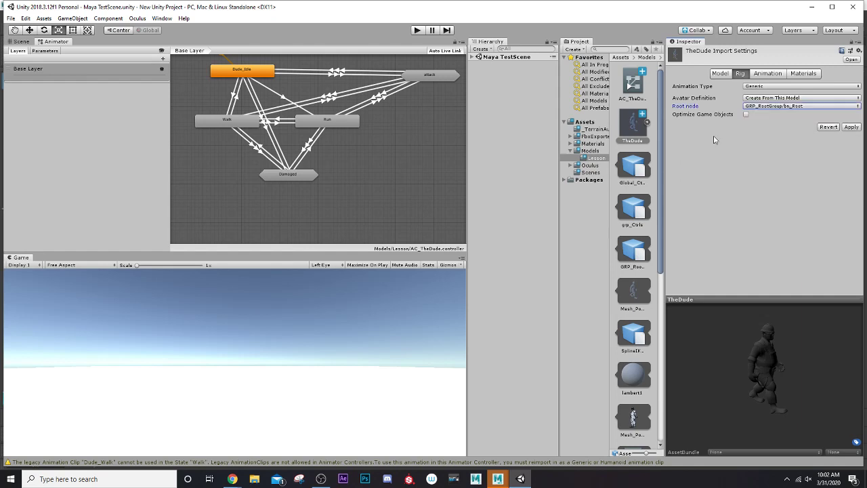
left_click(852, 127)
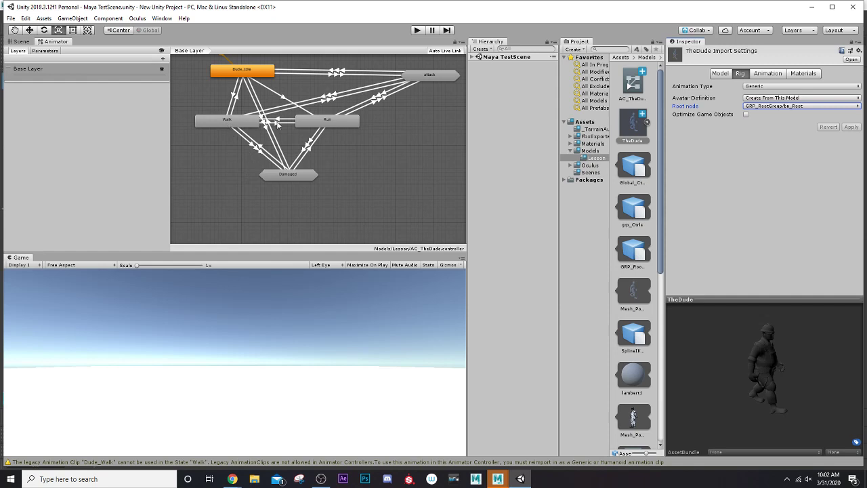
Preview the Walk to Dude_Idle and Walk to Run transitions with the new root node, widening the preview area
left_click(236, 102)
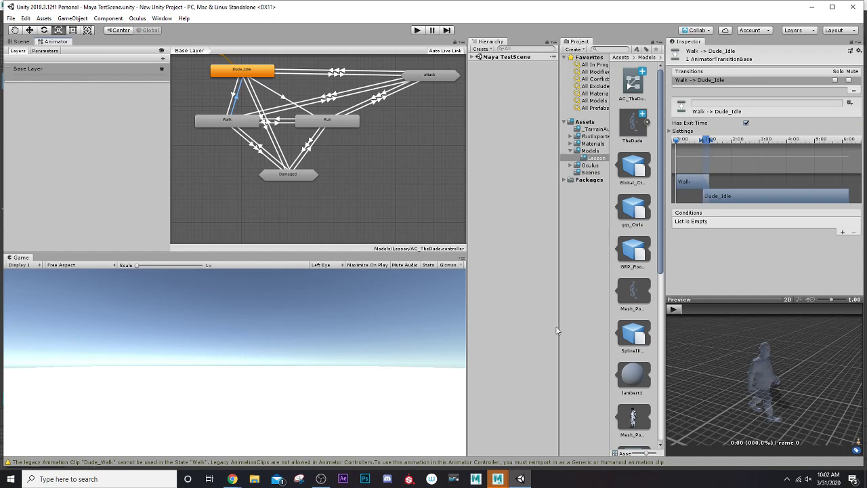
left_click(675, 311)
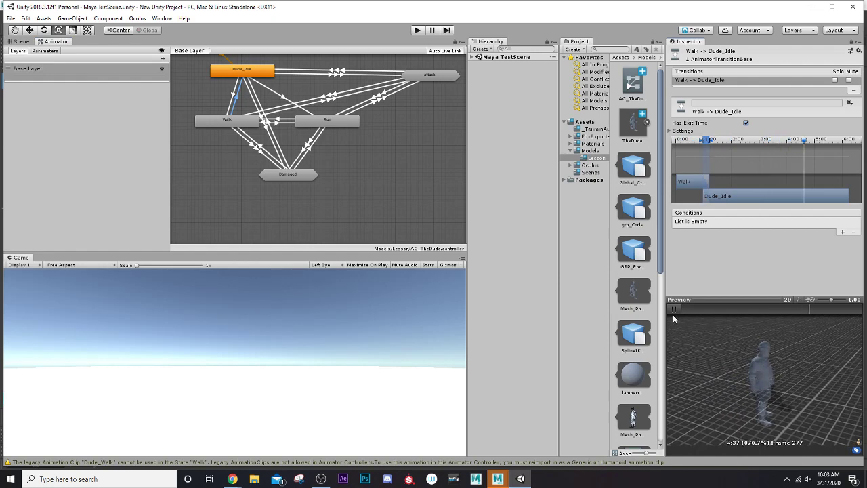
left_click(278, 123)
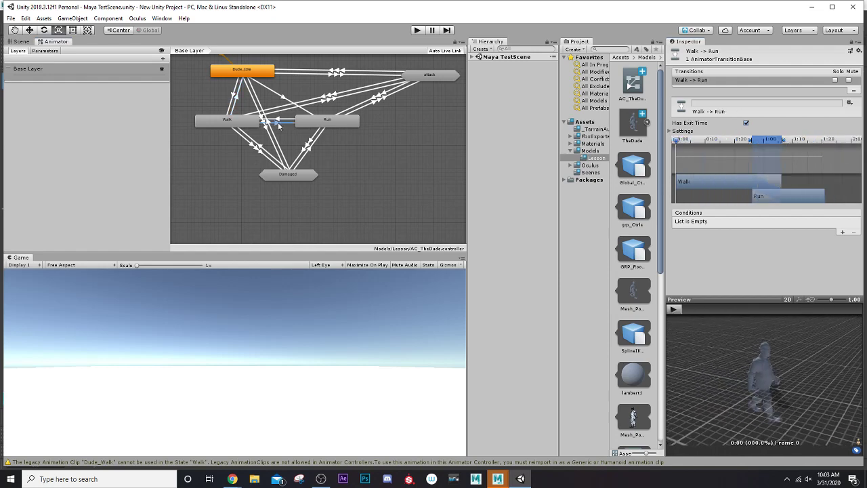
left_click(674, 310)
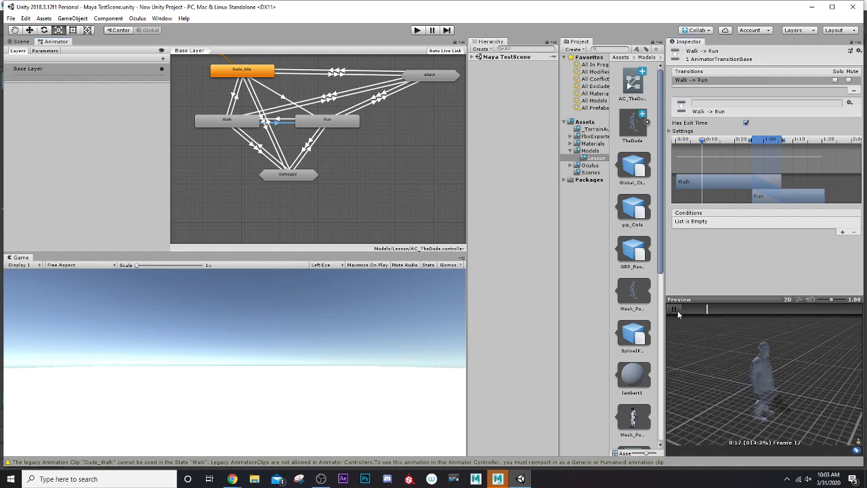
left_click_drag(665, 338, 532, 342)
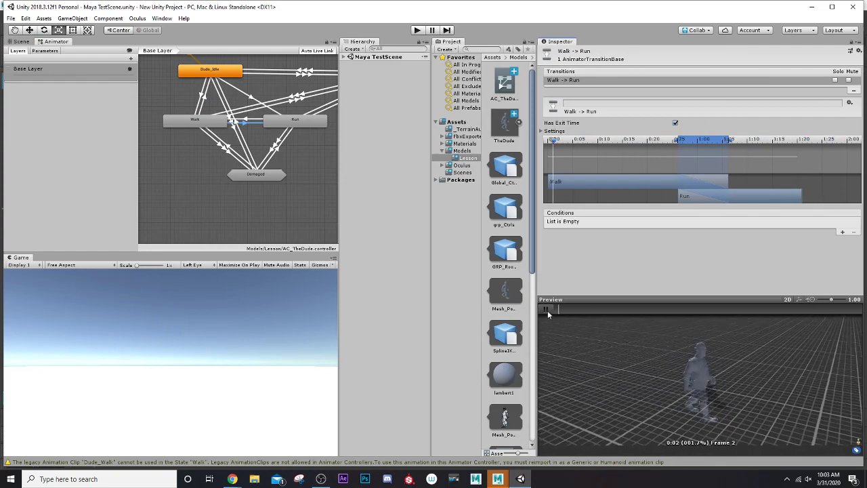
left_click(546, 310)
Preview the Run to Walk and Dude_Idle to Run transitions
left_click(249, 120)
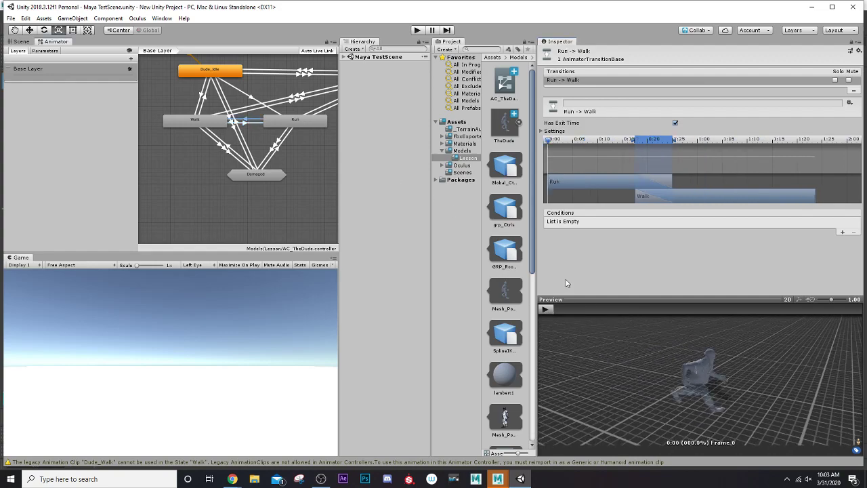
left_click(546, 310)
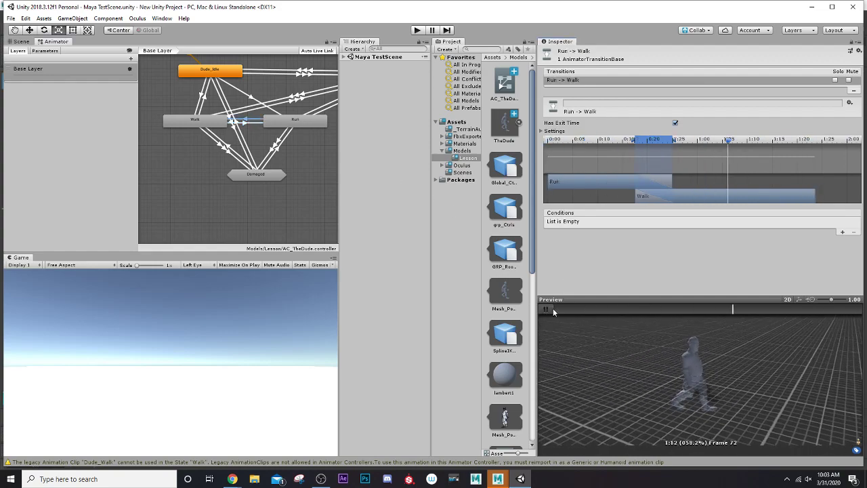
left_click(546, 309)
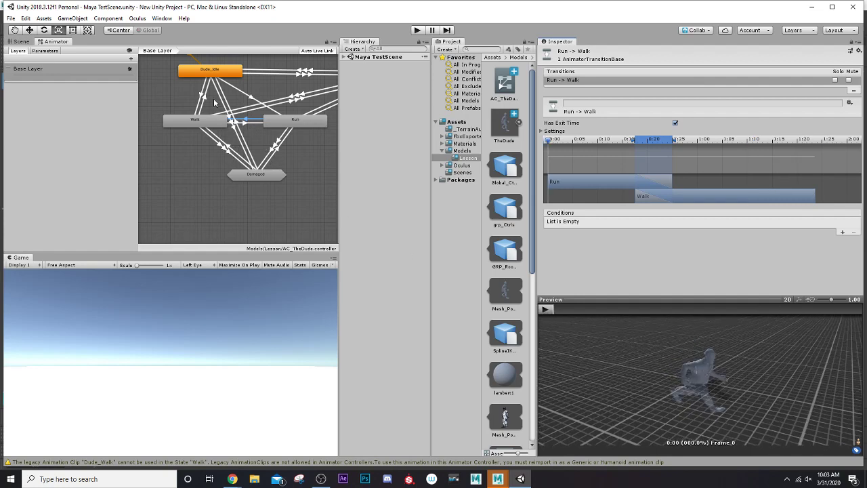
left_click(255, 99)
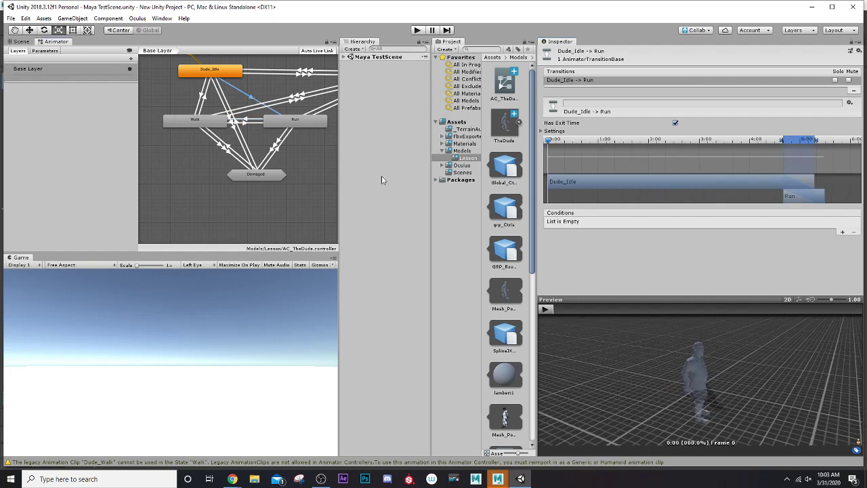
left_click(547, 309)
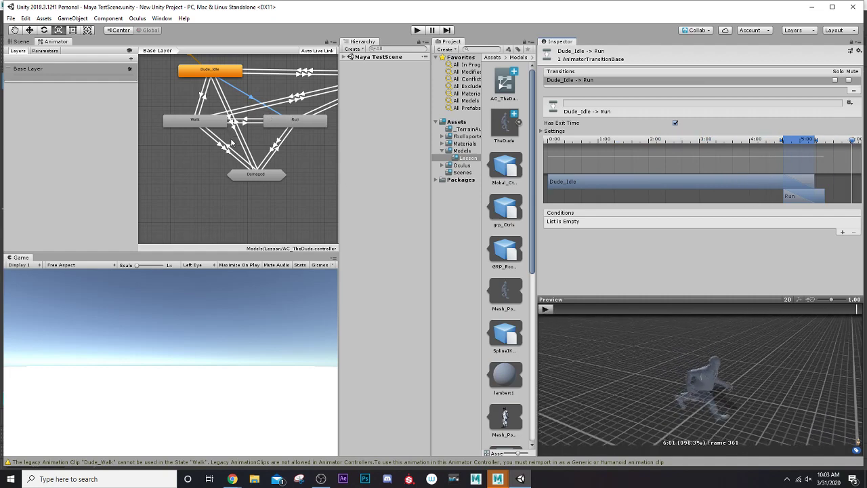
Preview the Run to punch transition leading into the attack sub-state machine
scroll(229, 137, "down", 1)
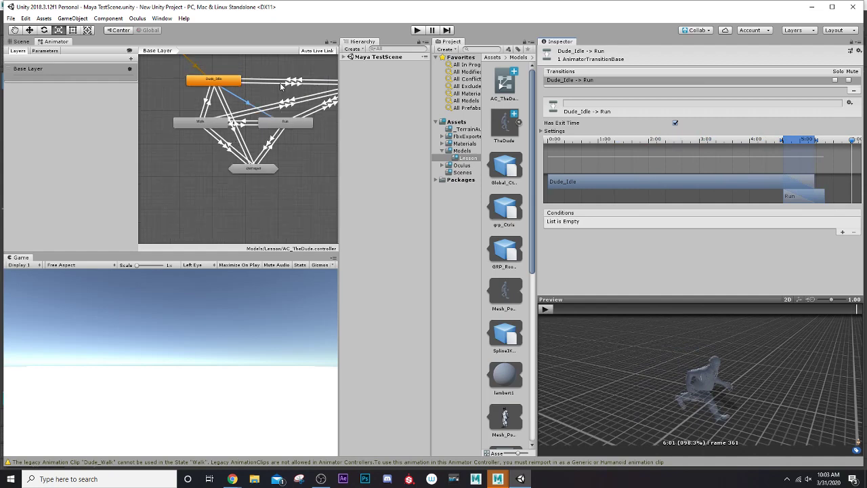
left_click(324, 111)
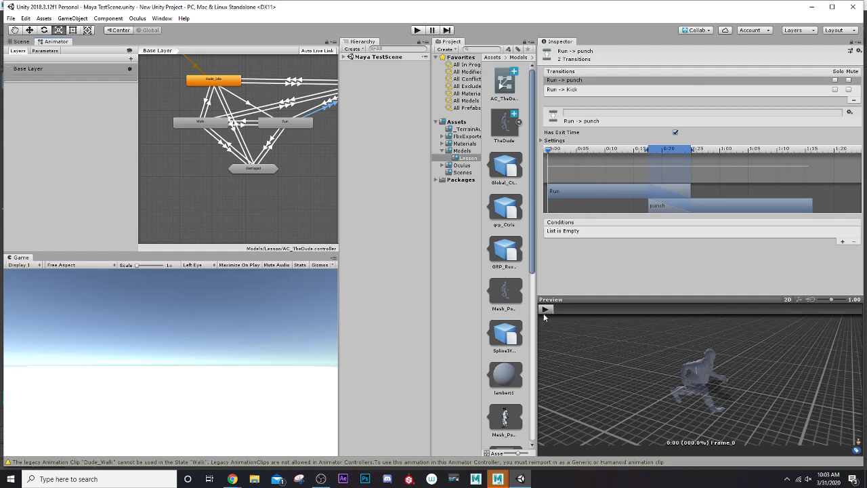
left_click(546, 309)
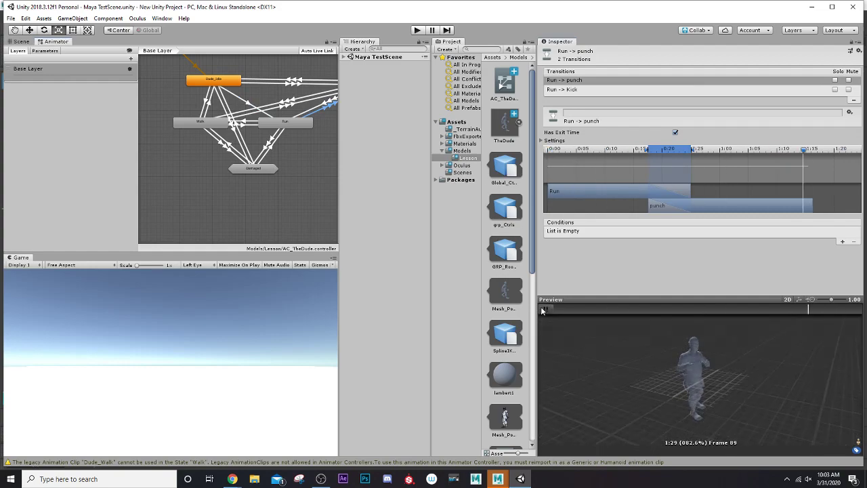
left_click(546, 310)
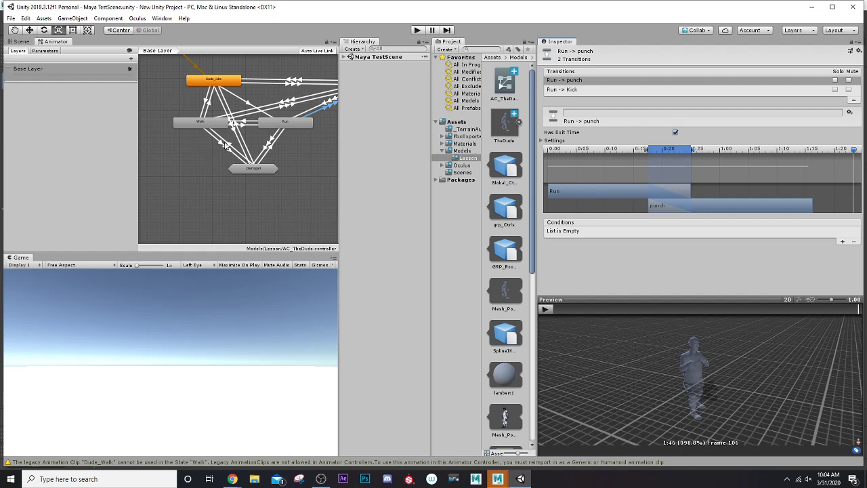
Set the Walk state's playback speed to 1.34
scroll(225, 143, "up", 1)
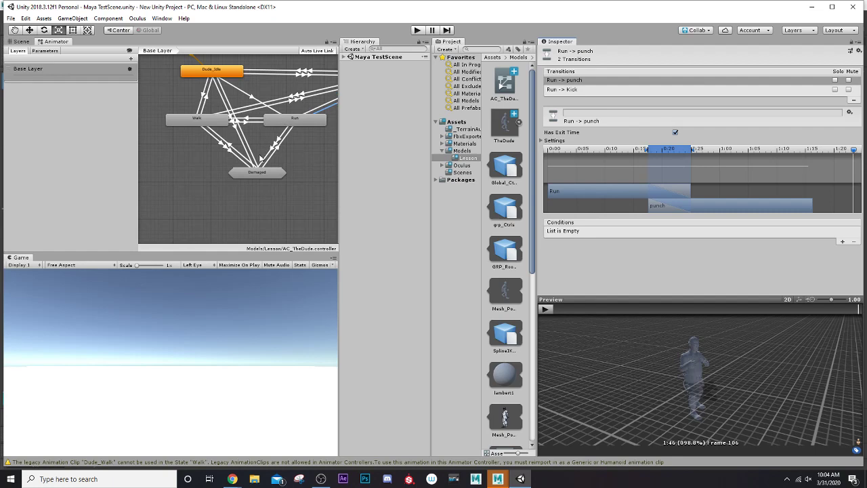
left_click(192, 122)
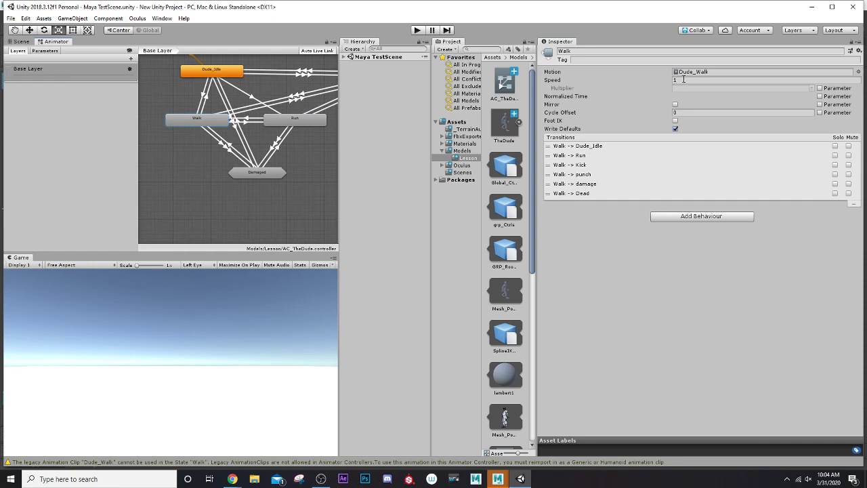
mouse_move(669, 80)
left_mouse_down()
mouse_move(678, 80)
mouse_move(653, 87)
mouse_move(680, 86)
left_mouse_up()
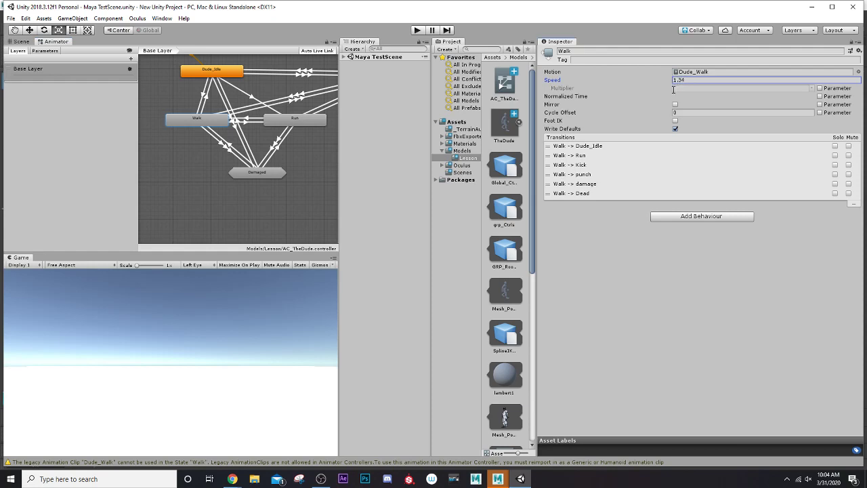